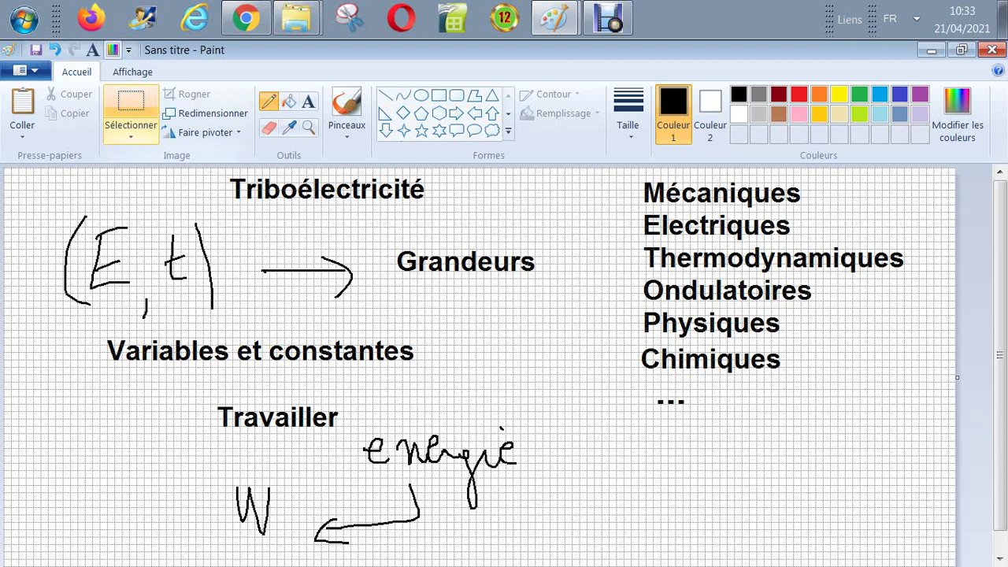
Step: Clear all the existing writing from the grid canvas
click(131, 107)
key(ctrl+a)
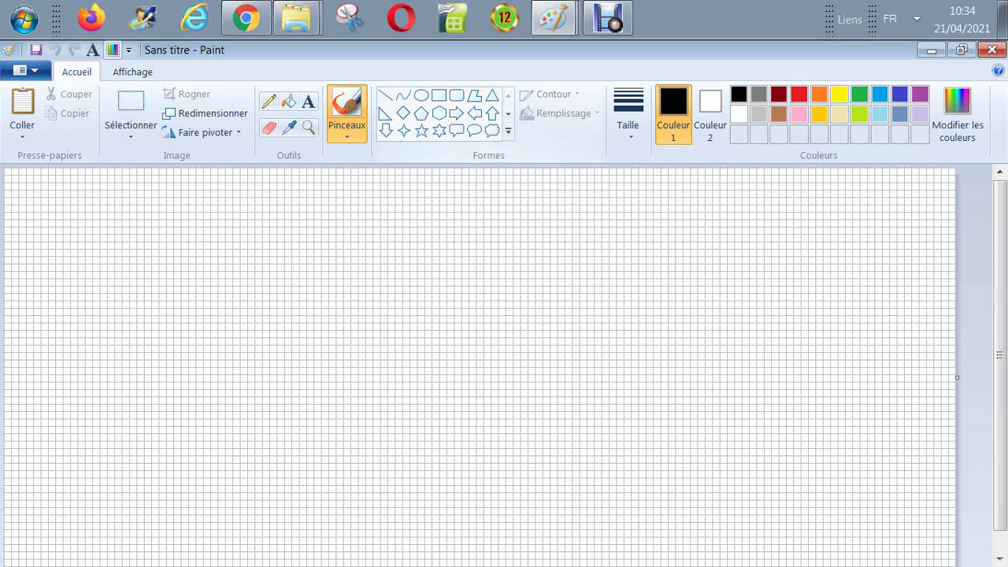
Step: Add the bold Arial 22 heading "Découverte" near the top of the blank canvas
click(308, 101)
drag(206, 204, 446, 237)
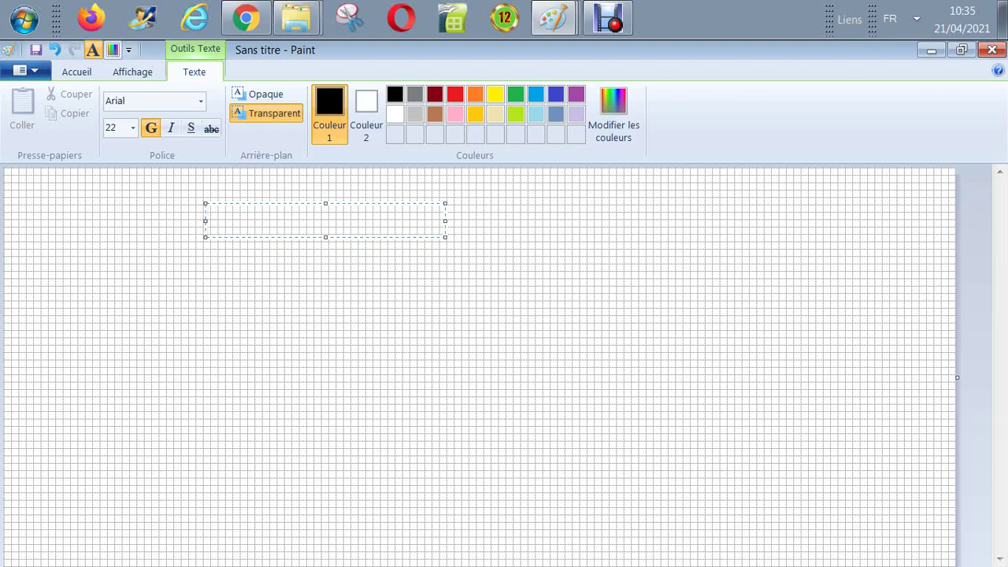
text(Déc)
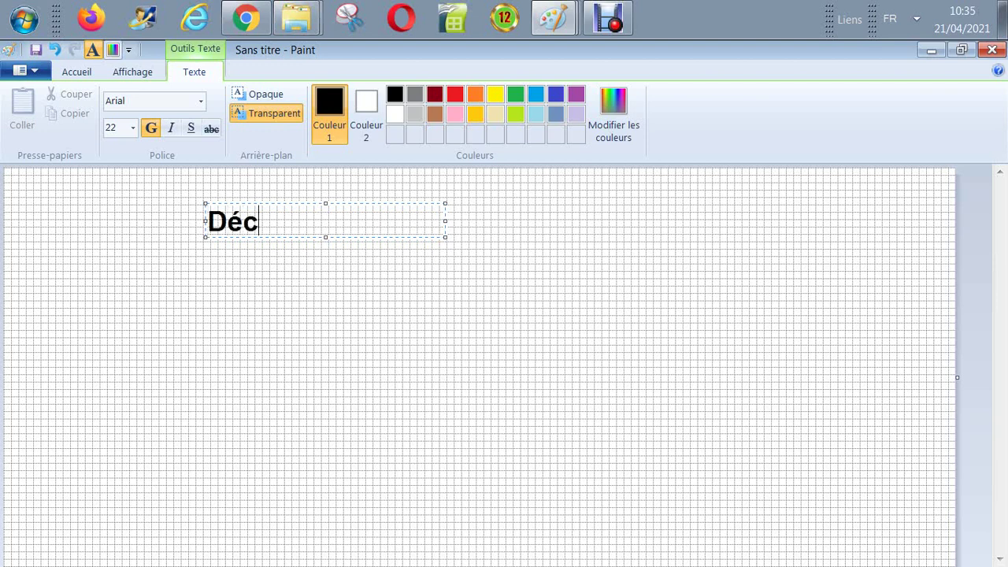
text(ouverte)
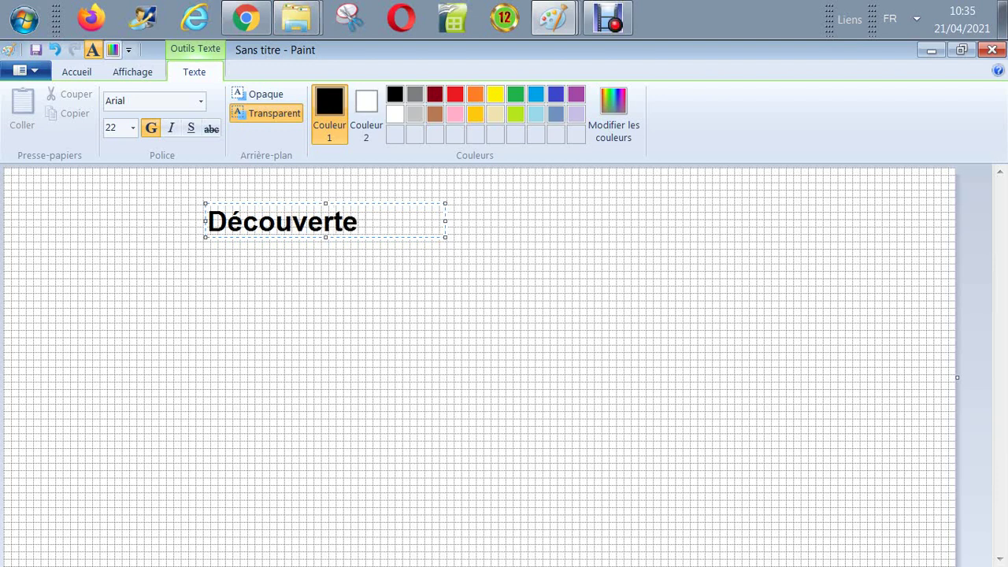
key(Escape)
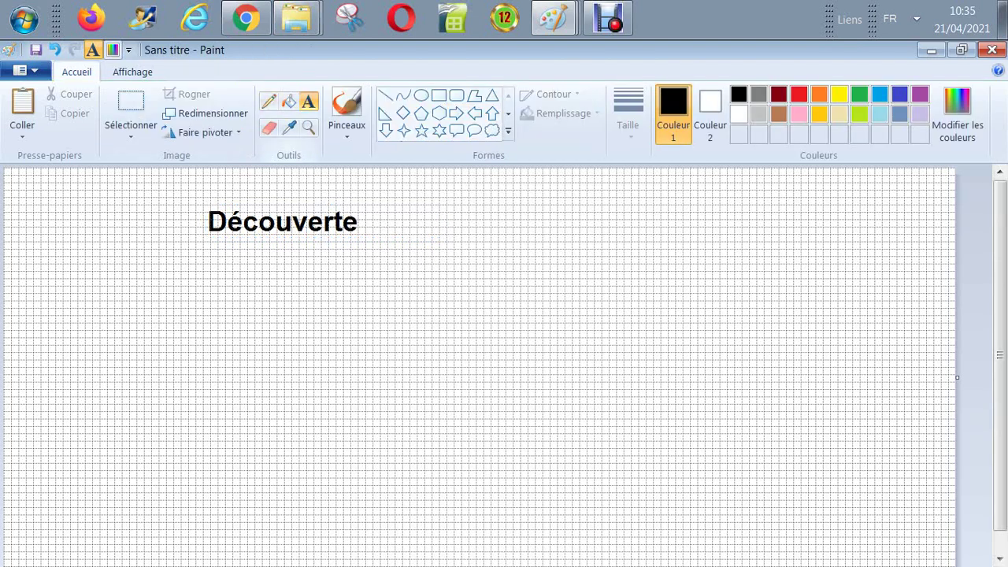
Step: Add the text "Electricité" below the "Découverte" heading, indented slightly to the right
drag(234, 262, 475, 295)
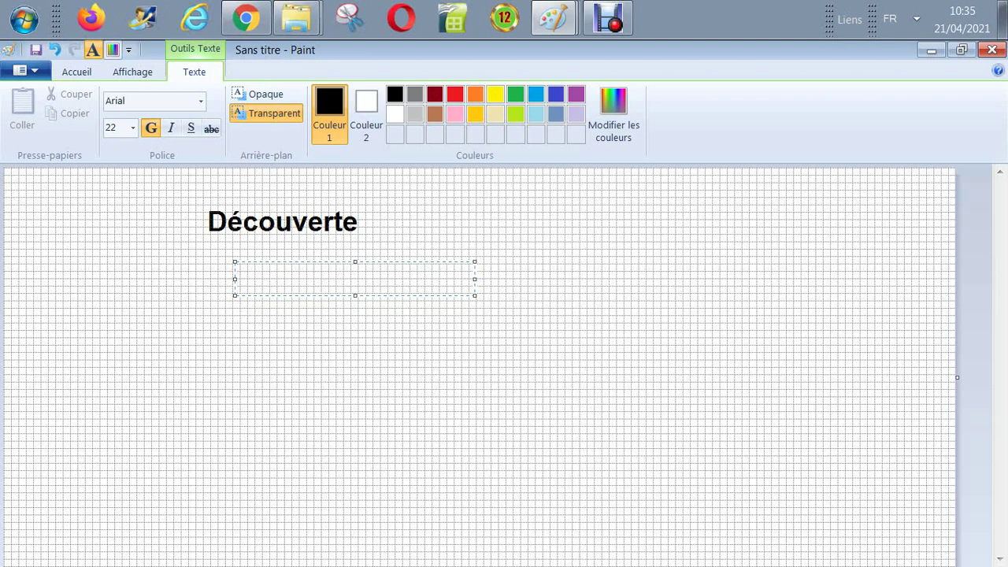
text(Electricité)
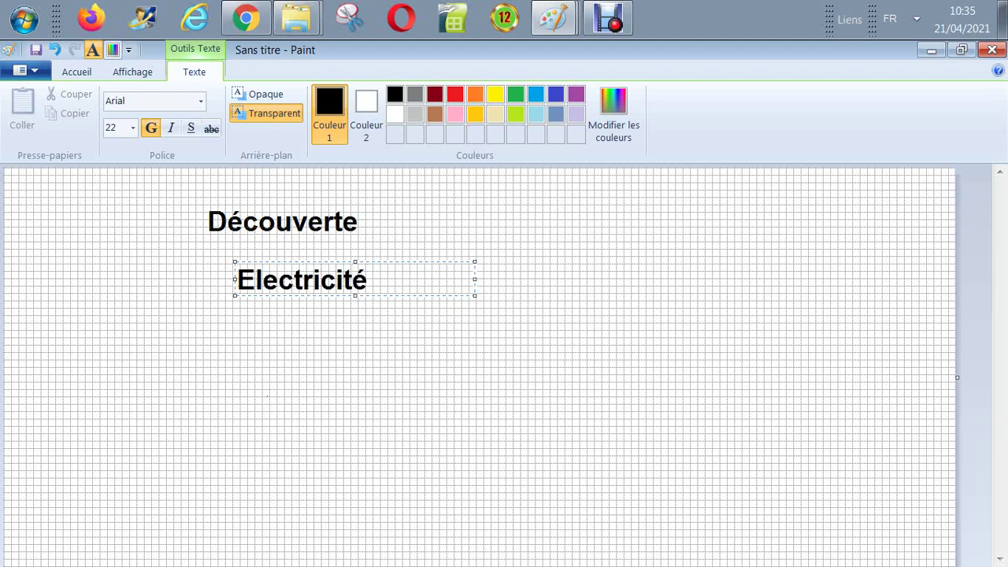
key(Escape)
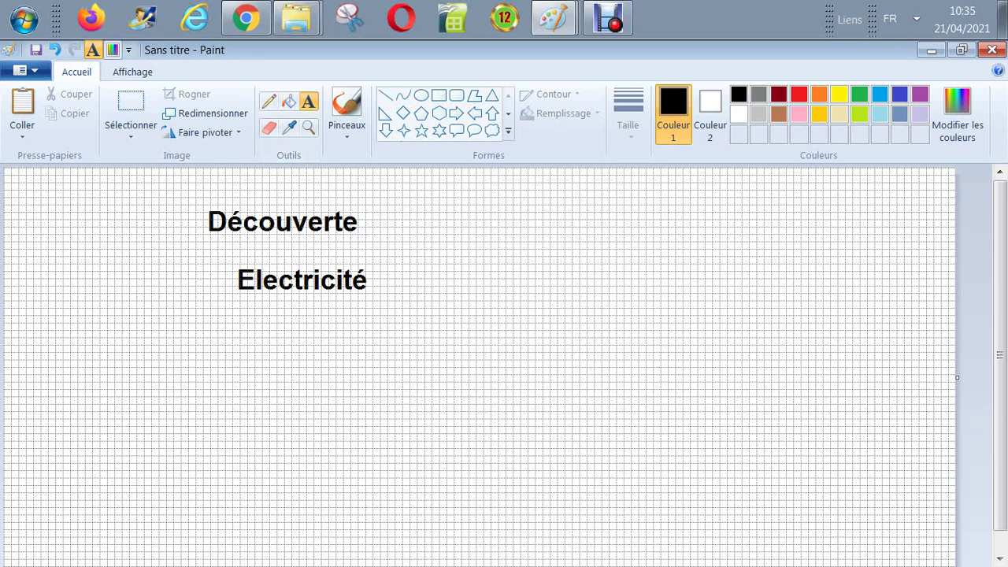
click(278, 330)
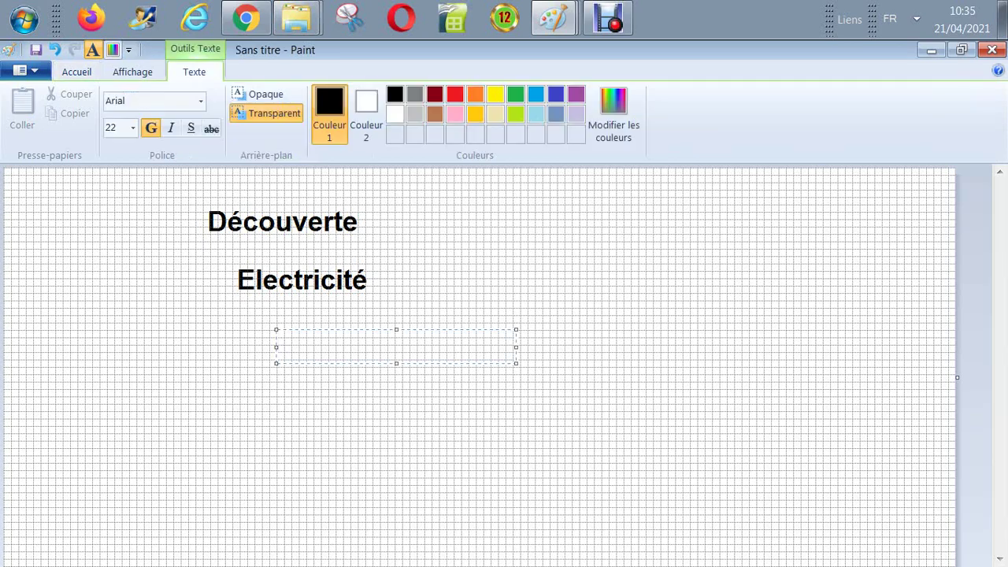
key(Escape)
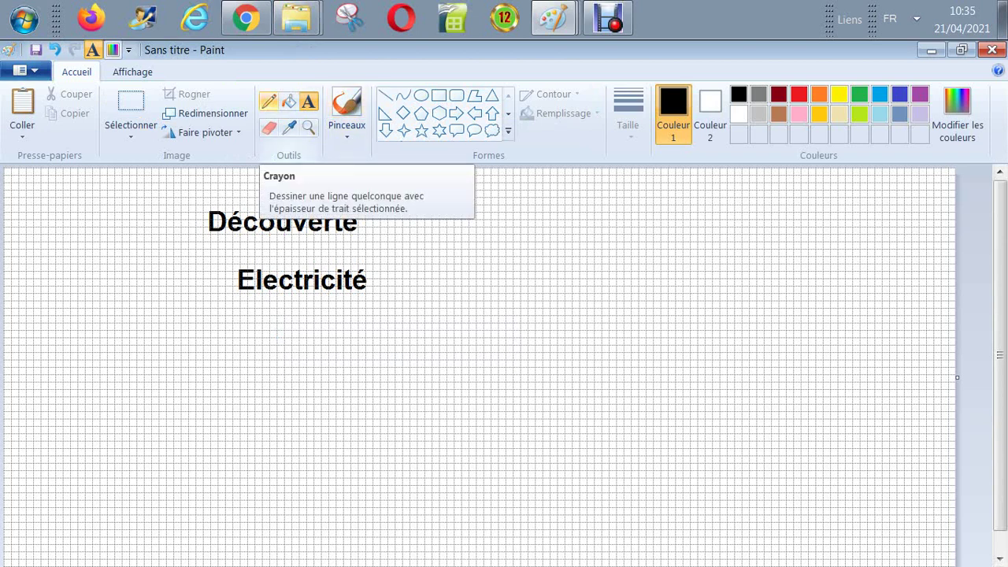
Step: With a thicker pencil, handwrite "F" with the subscript "elé" below "Electricité" and mark two separate points to its right
click(269, 101)
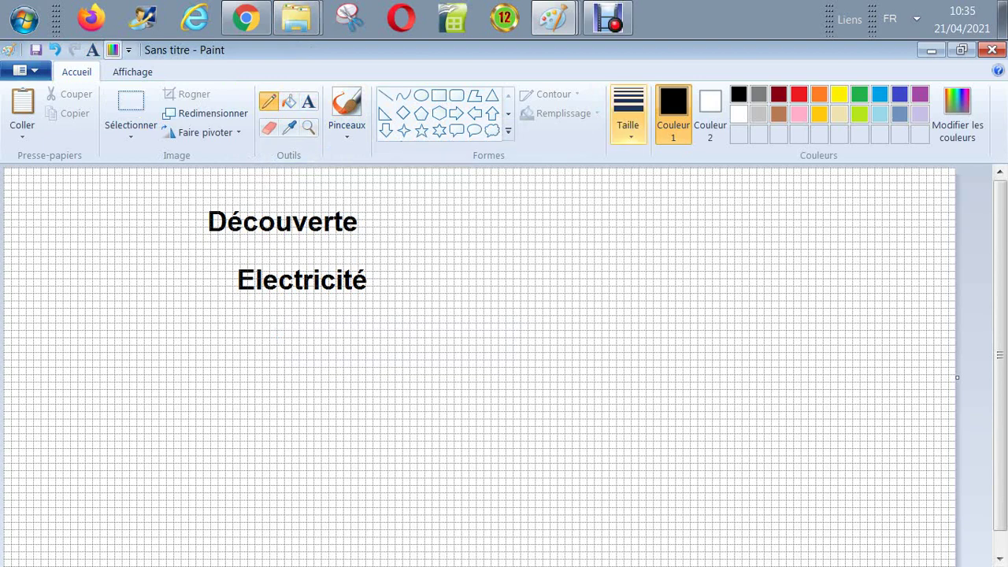
click(628, 110)
click(670, 229)
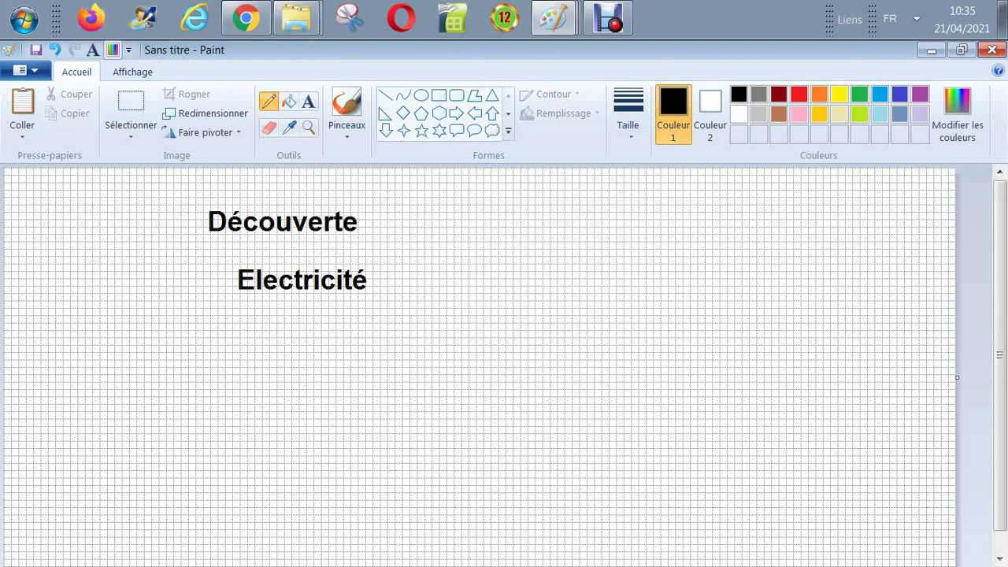
drag(177, 374, 196, 333)
mouse_move(176, 356)
mouse_down()
mouse_move(207, 385)
mouse_move(215, 363)
mouse_move(211, 381)
mouse_move(233, 375)
mouse_move(232, 345)
mouse_move(195, 353)
mouse_move(193, 377)
mouse_up()
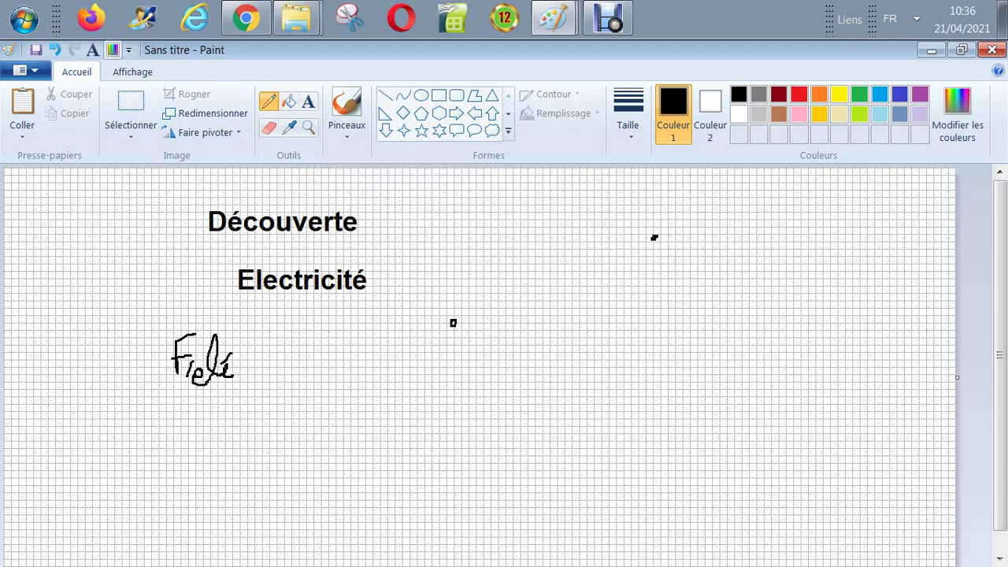
Step: Handwrite the labels "q1" above the lower-left point and "q2" above the upper-right point
drag(447, 264, 469, 276)
mouse_move(611, 214)
mouse_down()
mouse_move(622, 200)
mouse_move(638, 224)
mouse_up()
drag(475, 269, 488, 269)
drag(645, 201, 660, 210)
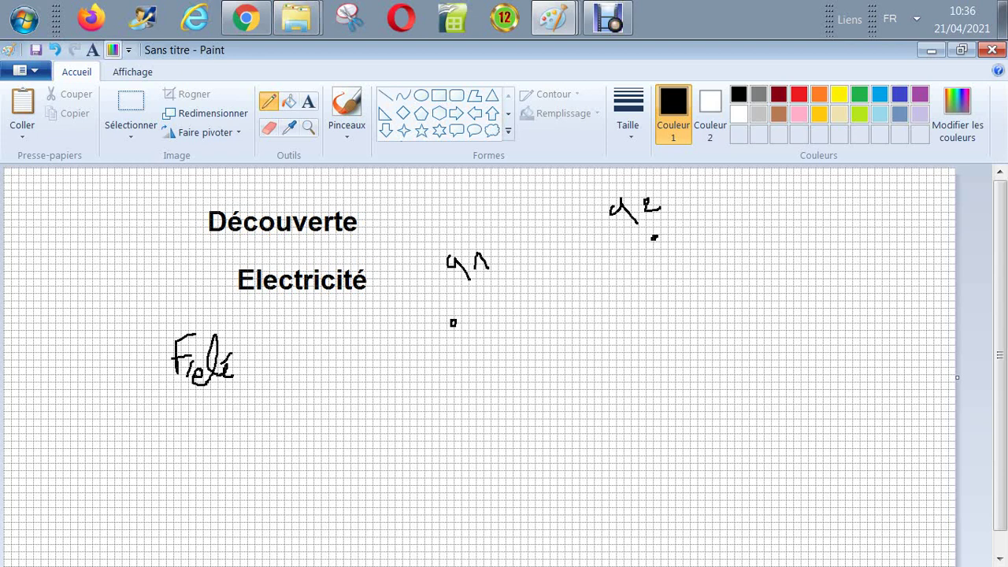
Step: Add the text "Electrostatique" below and to the right of the q1 point
click(308, 102)
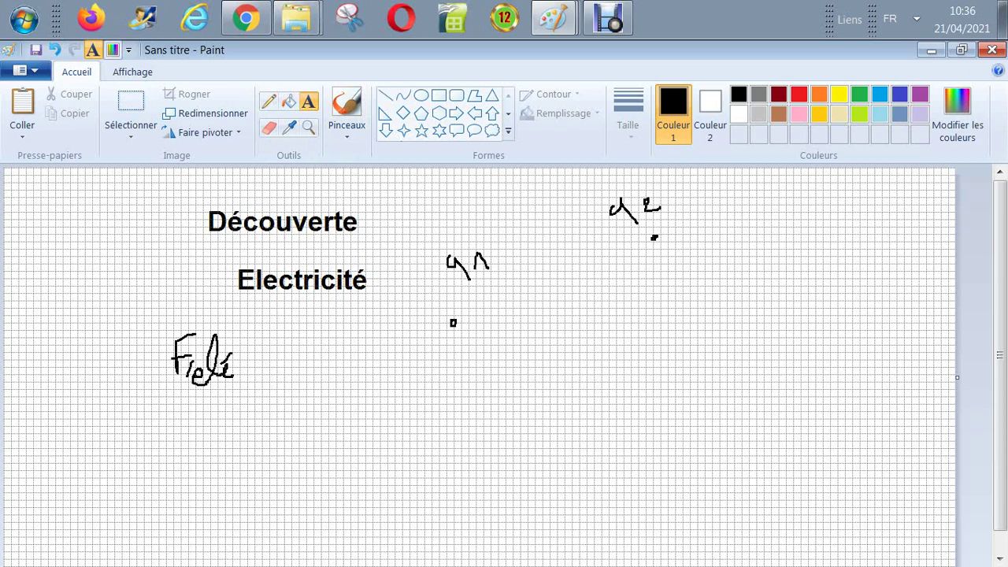
click(485, 345)
text(Ele)
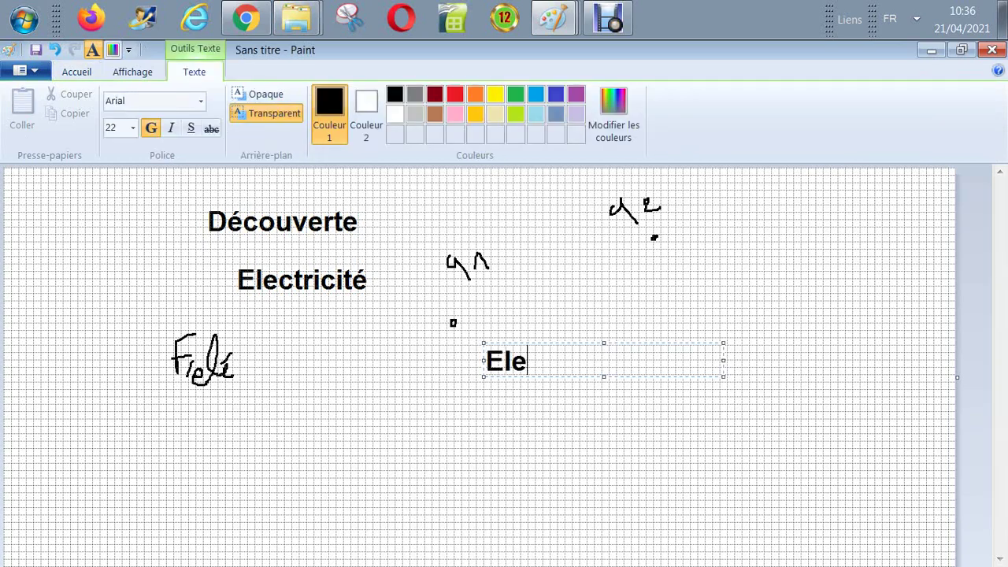
text(ctros)
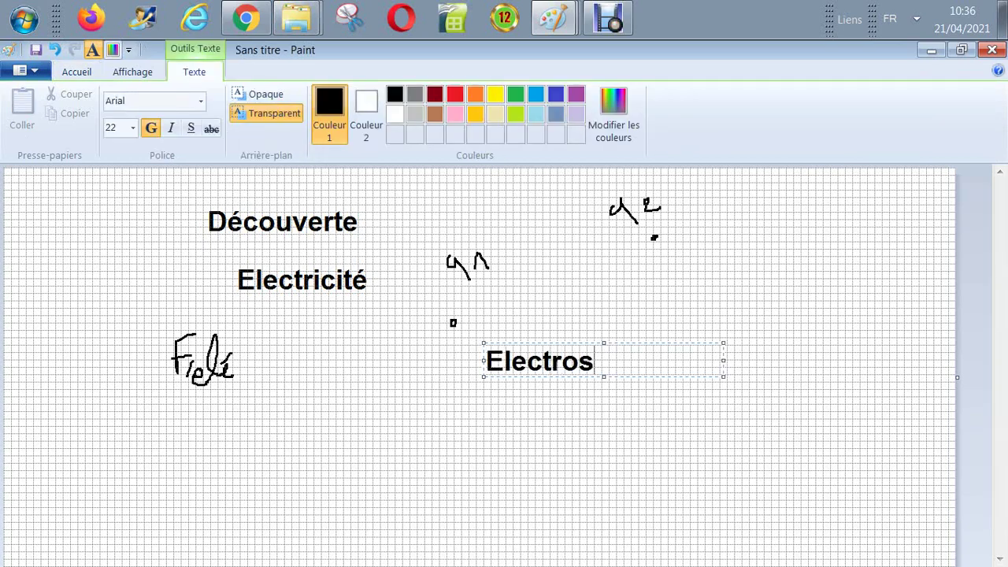
text(tatique)
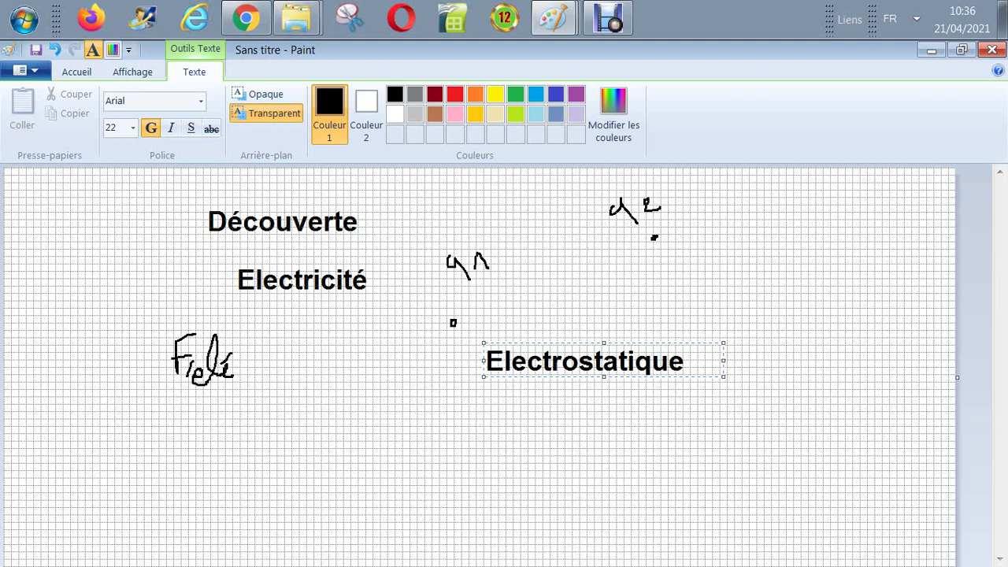
key(Escape)
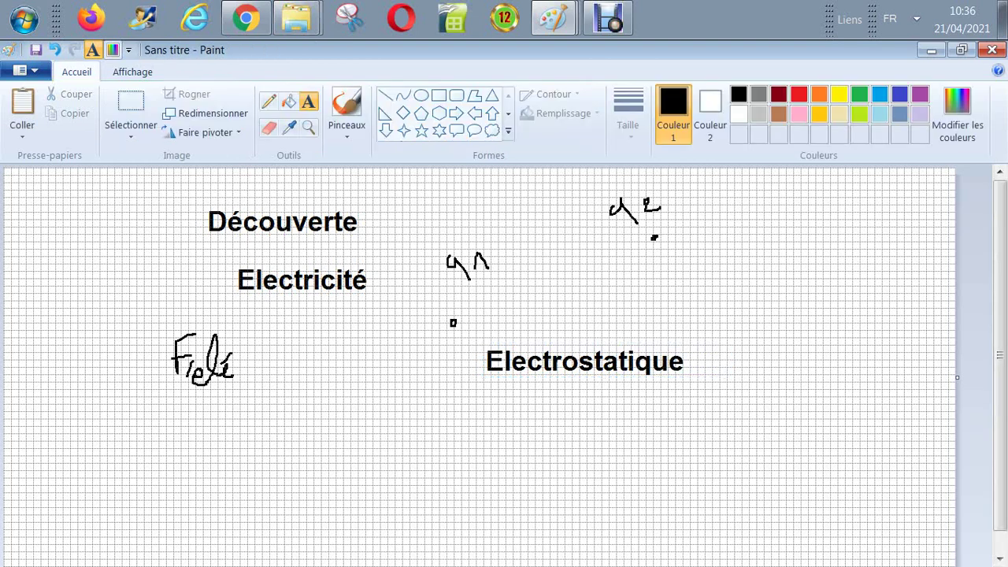
Step: Move the "q2" label together with its point down to about the height of the "q1" label
click(131, 102)
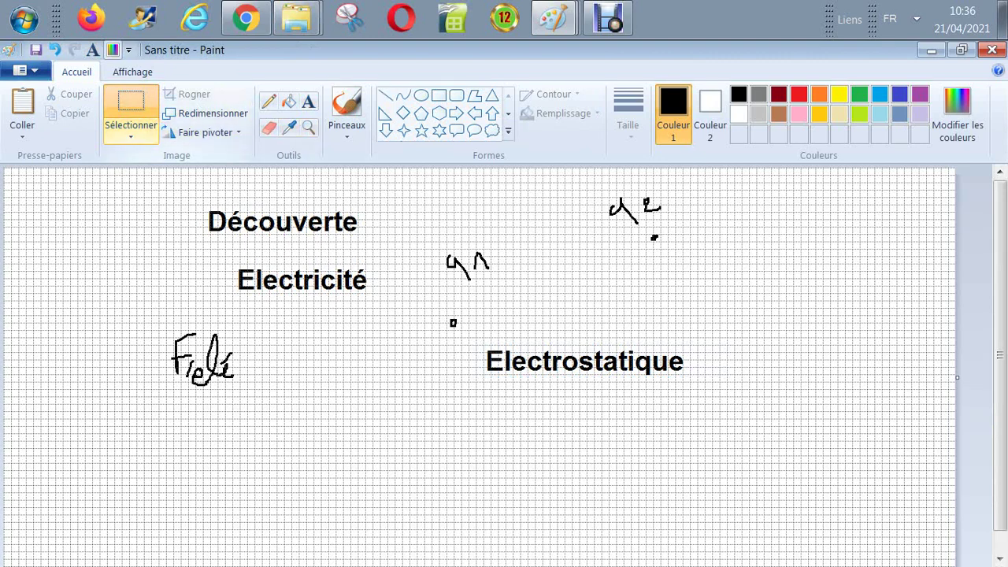
drag(601, 179, 664, 241)
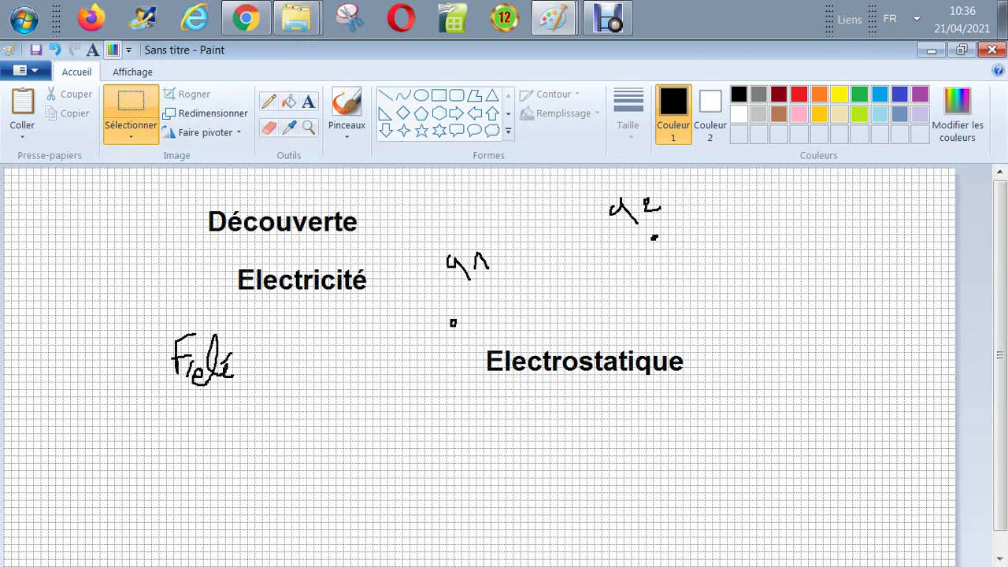
mouse_move(632, 210)
mouse_down()
mouse_move(536, 248)
mouse_move(626, 177)
mouse_move(605, 203)
mouse_move(634, 195)
mouse_up()
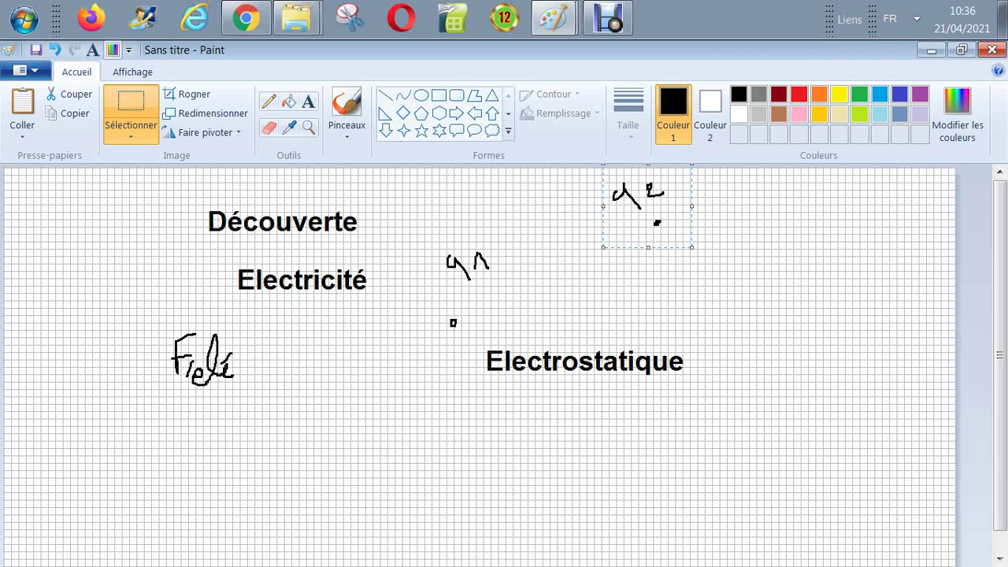
drag(627, 196, 614, 253)
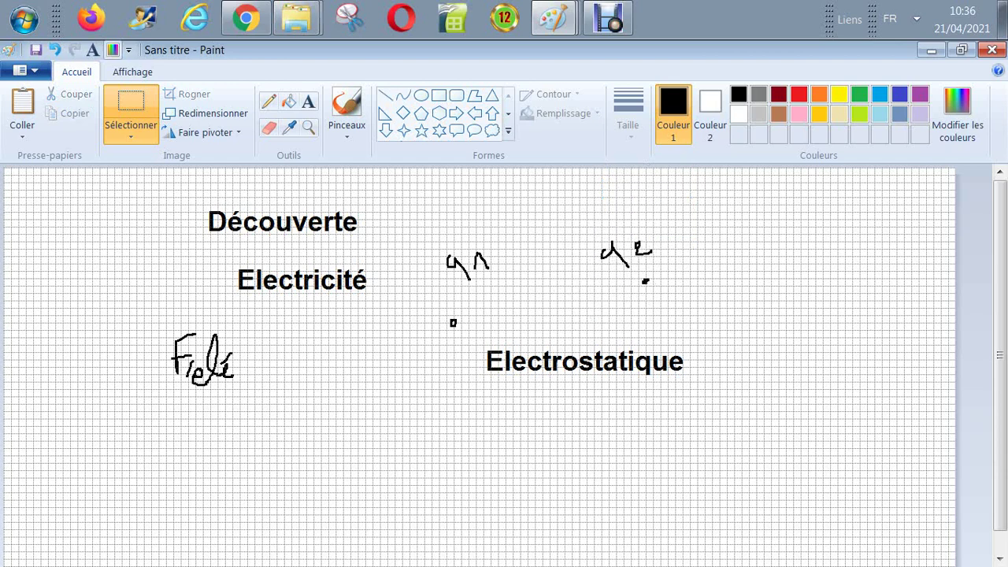
key(Escape)
click(308, 102)
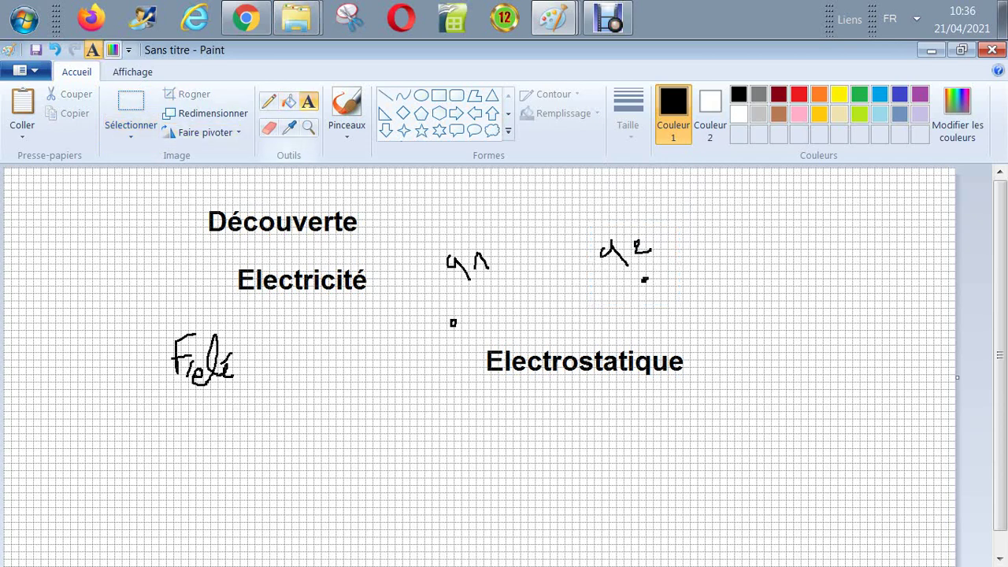
click(131, 101)
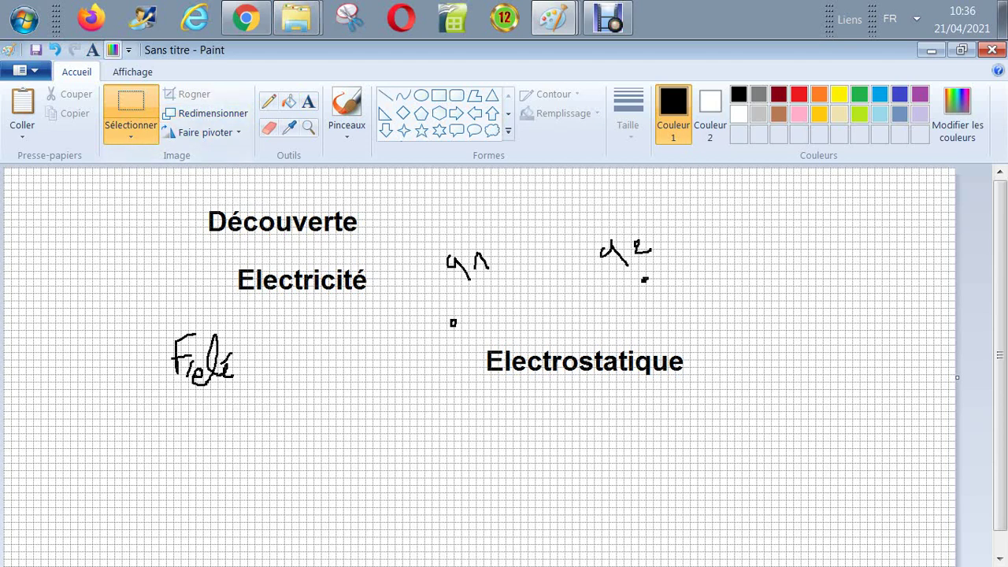